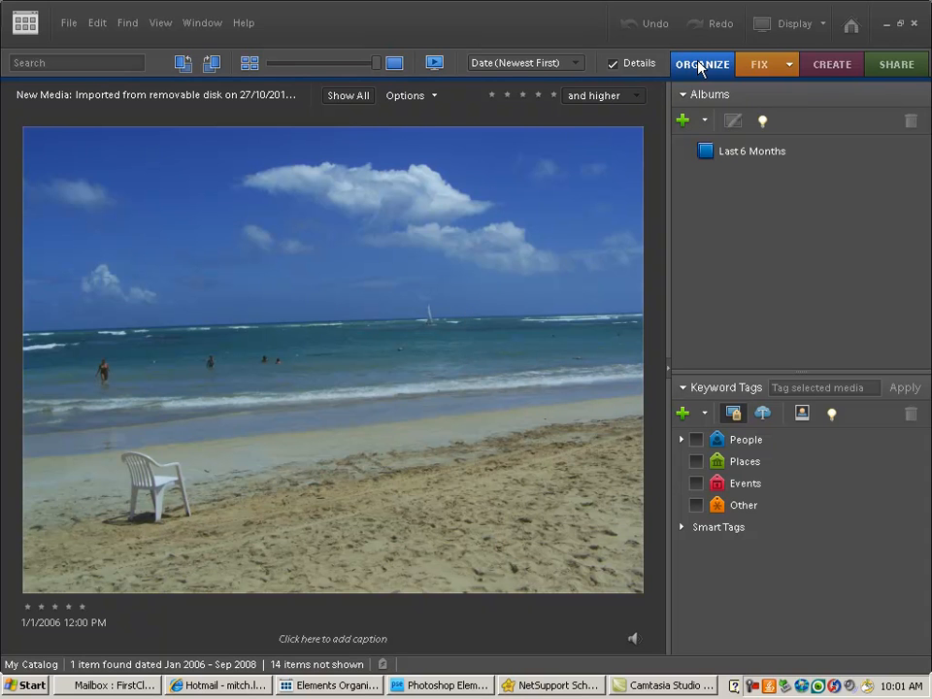
Step: Open the beach photo in Full Photo Edit and convert its Background into a regular layer named beach
left_click(790, 72)
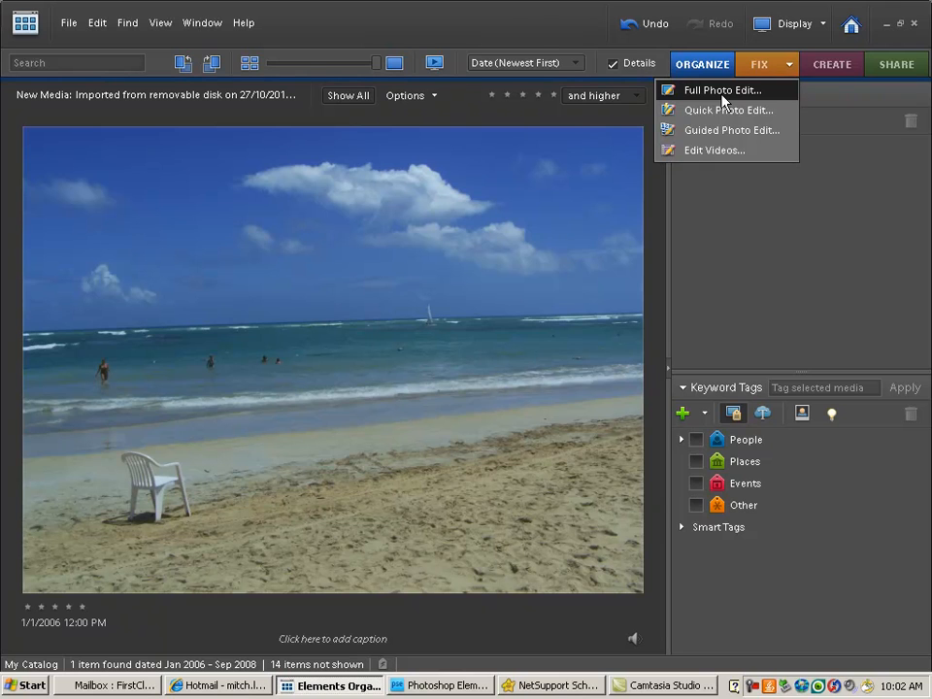
left_click(722, 91)
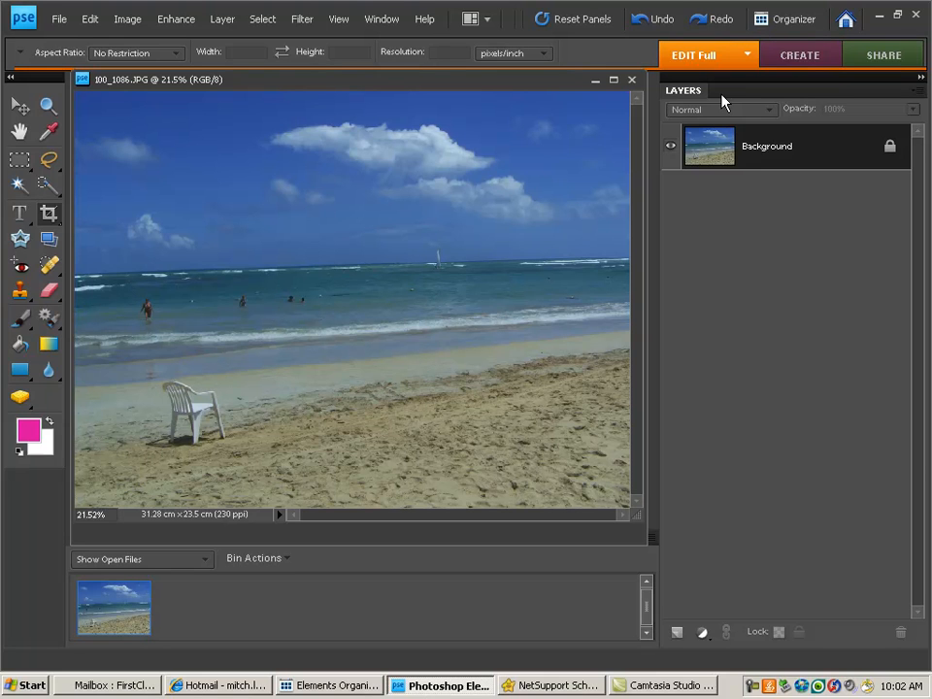
double_click(765, 150)
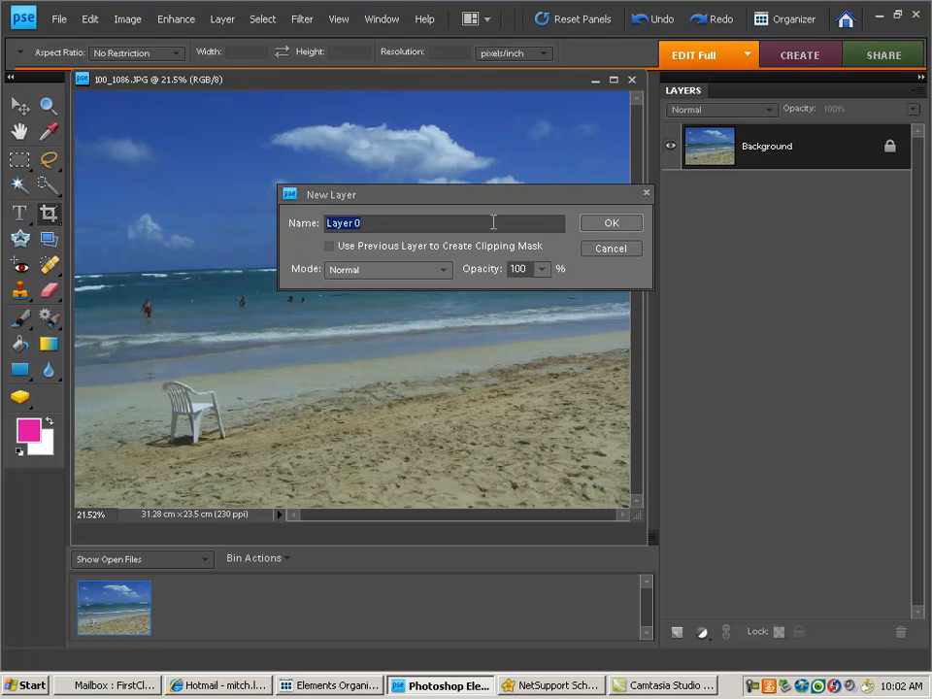
type("beach")
left_click(611, 225)
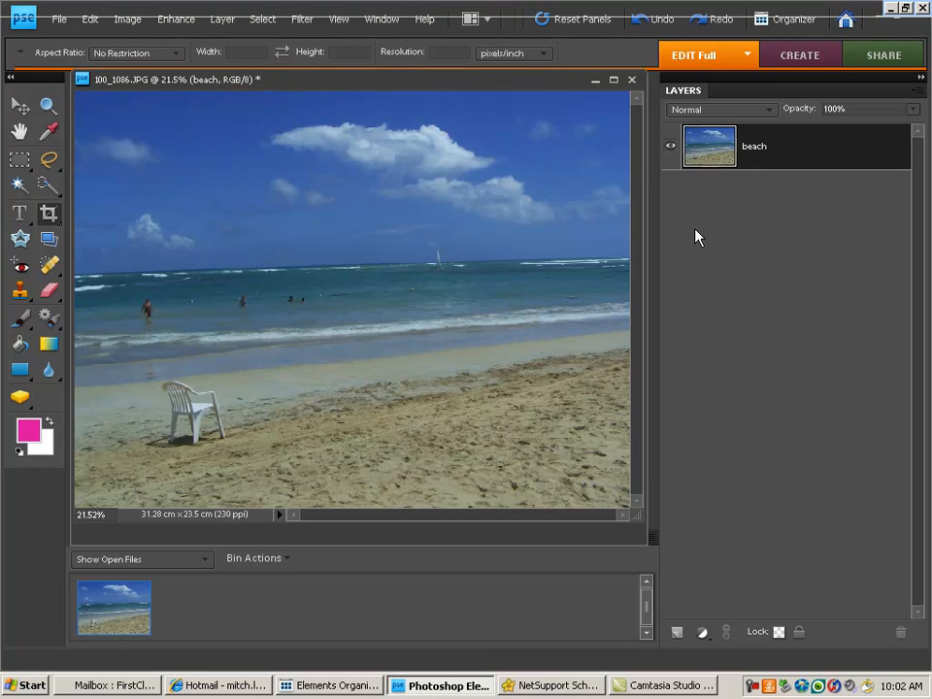
Step: Add a very light grey solid color fill layer and place it beneath the beach layer
left_click(677, 633)
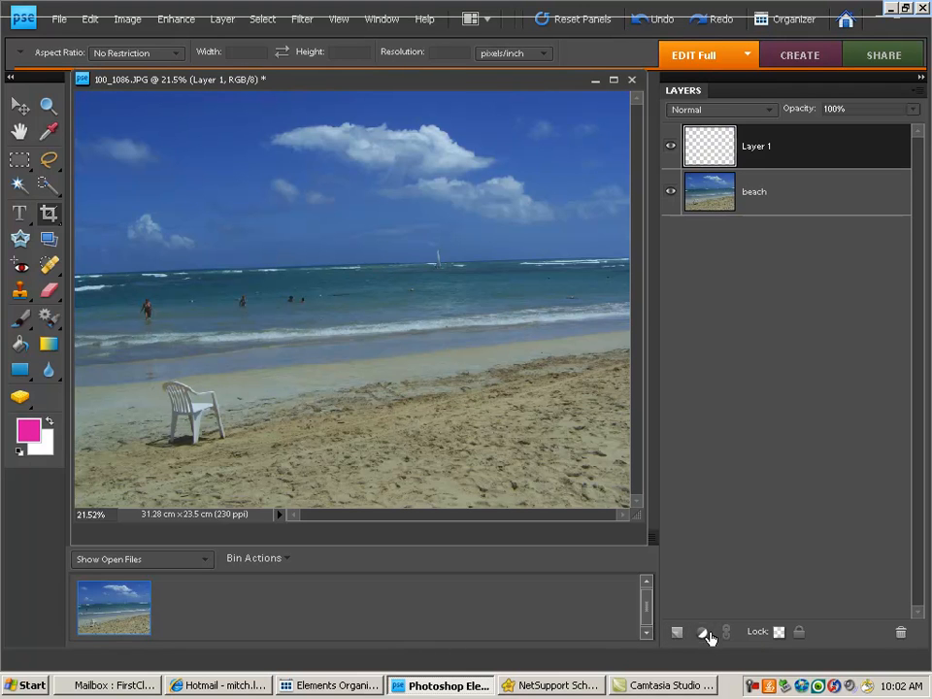
left_click(708, 637)
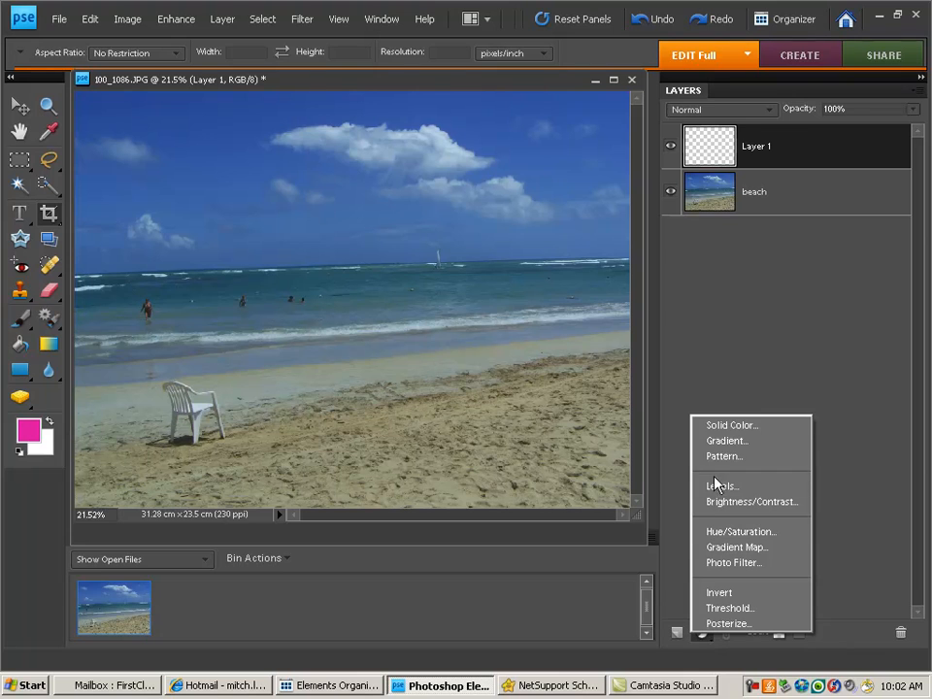
left_click(723, 427)
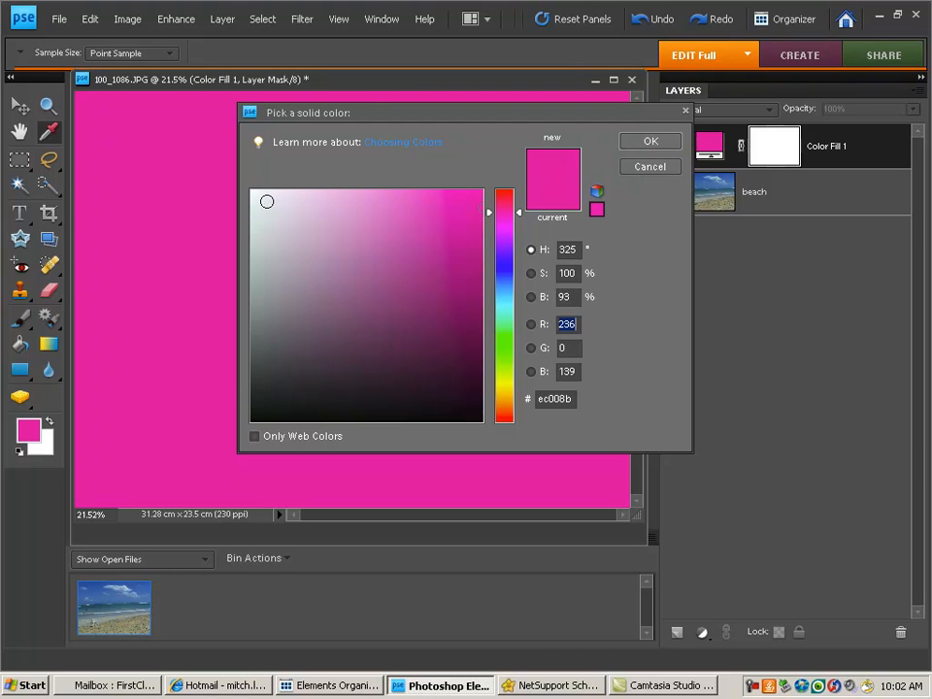
left_click(265, 201)
left_click(651, 142)
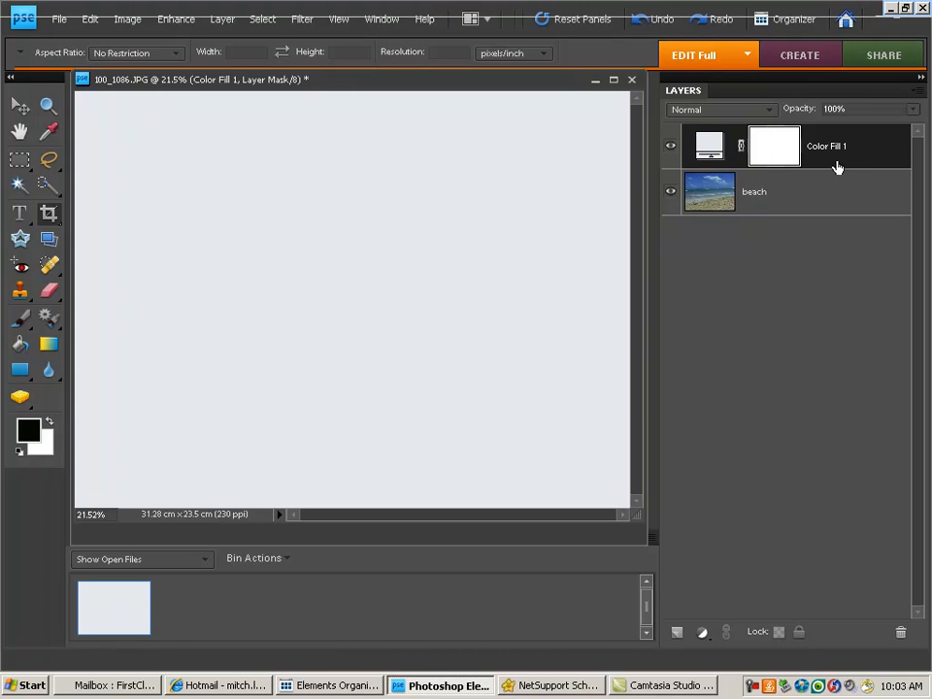
left_click_drag(833, 172, 832, 250)
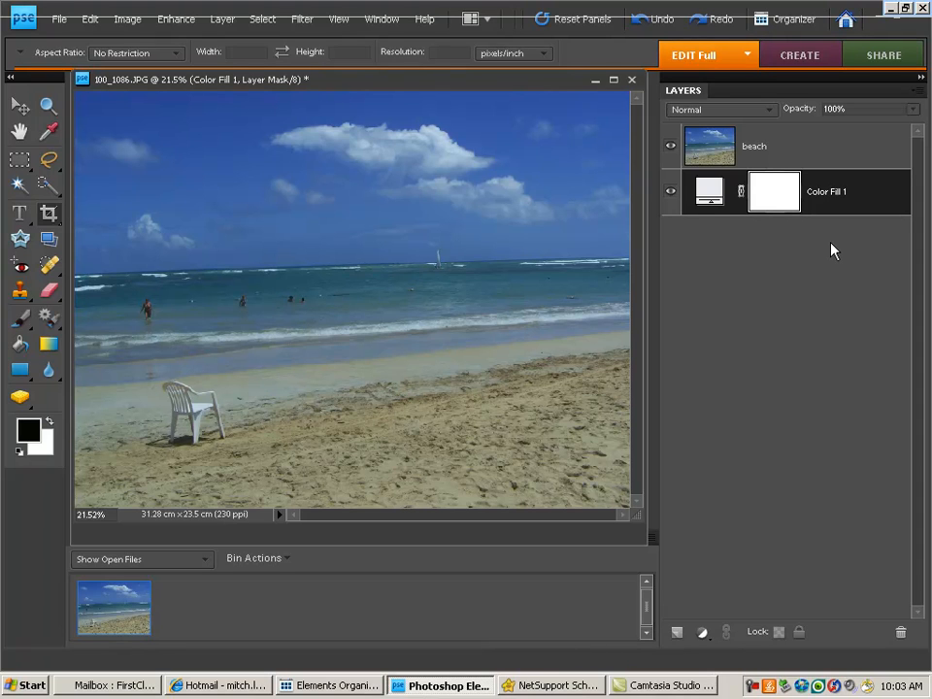
Step: Hide the beach layer and add the text "PUNTA CANA" in the upper part of the canvas
left_click(668, 152)
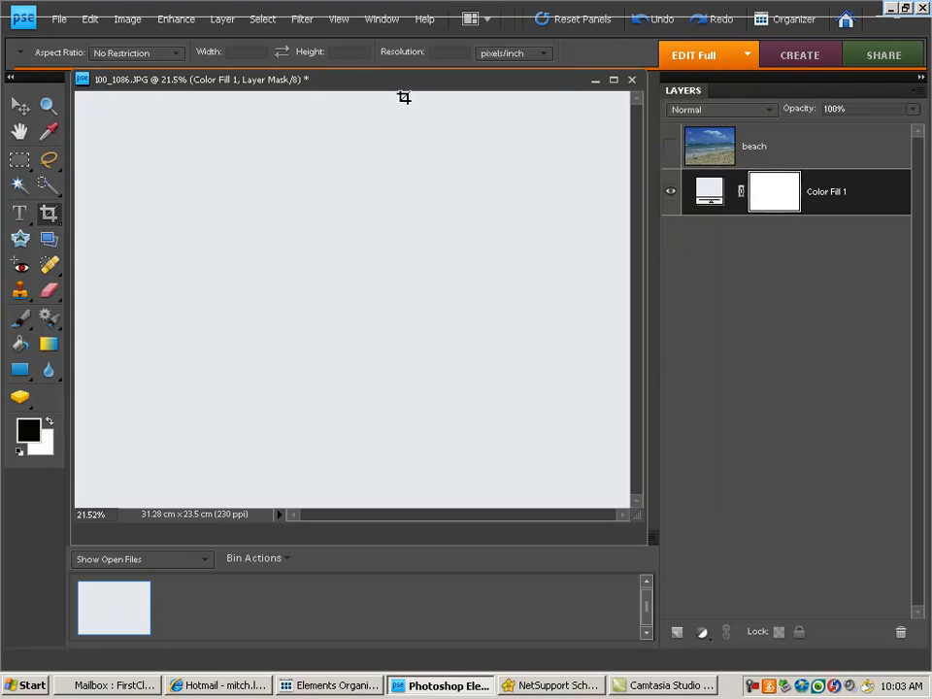
left_click(21, 216)
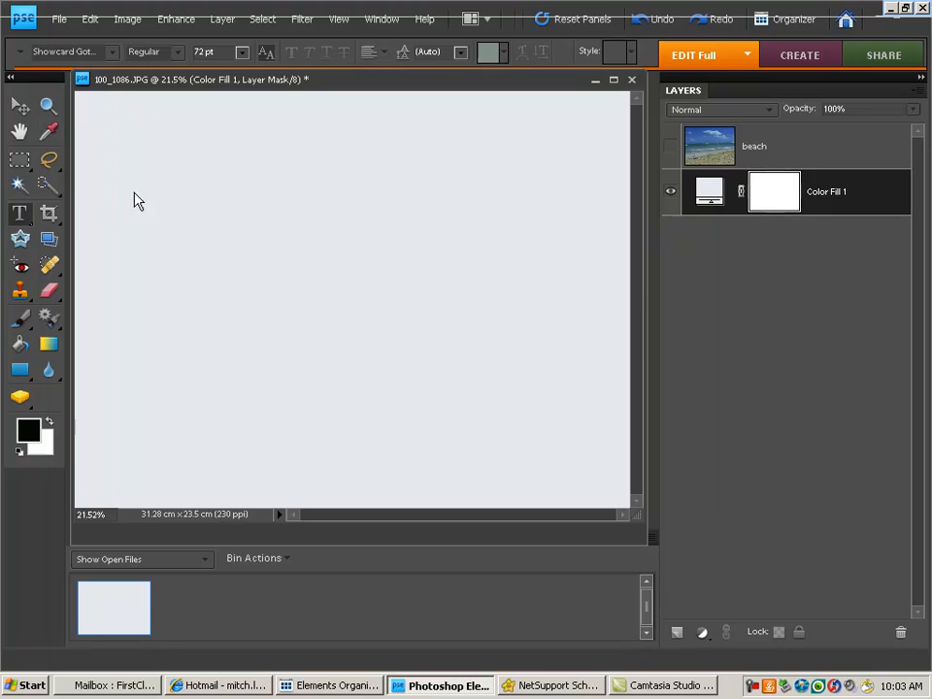
left_click(168, 200)
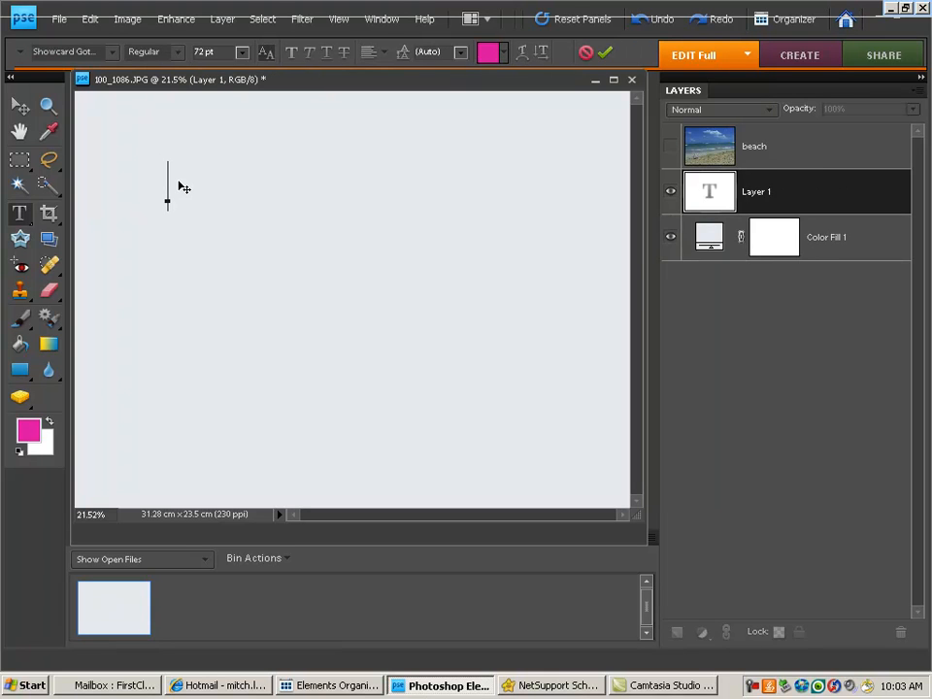
type("PUNTA")
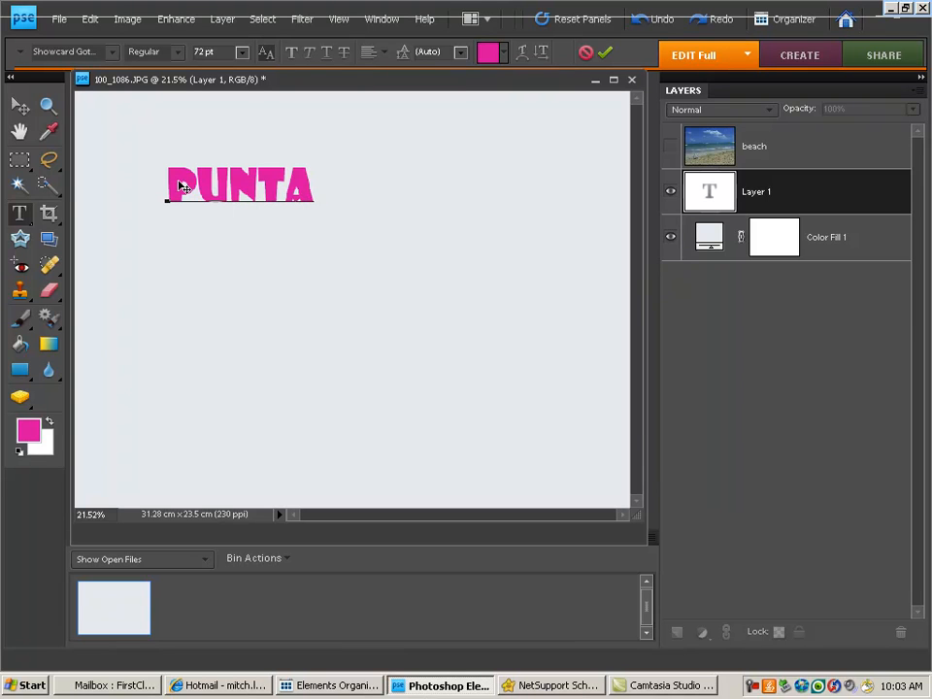
type(" CANA")
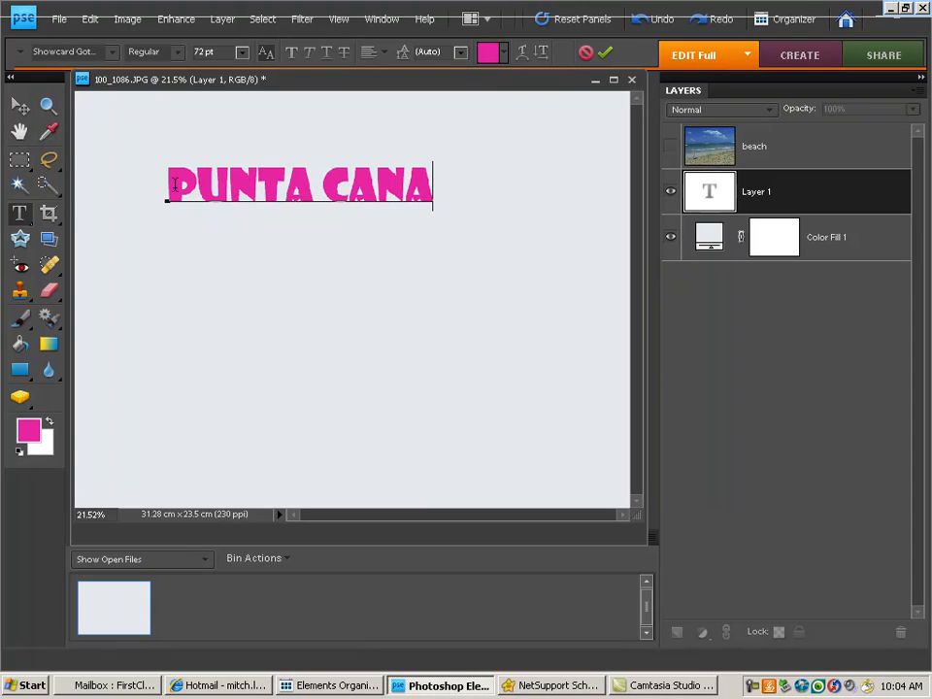
Step: Enlarge and stretch the PUNTA CANA text to about 138% width and 231% height
left_click(21, 105)
left_click_drag(433, 206, 599, 326)
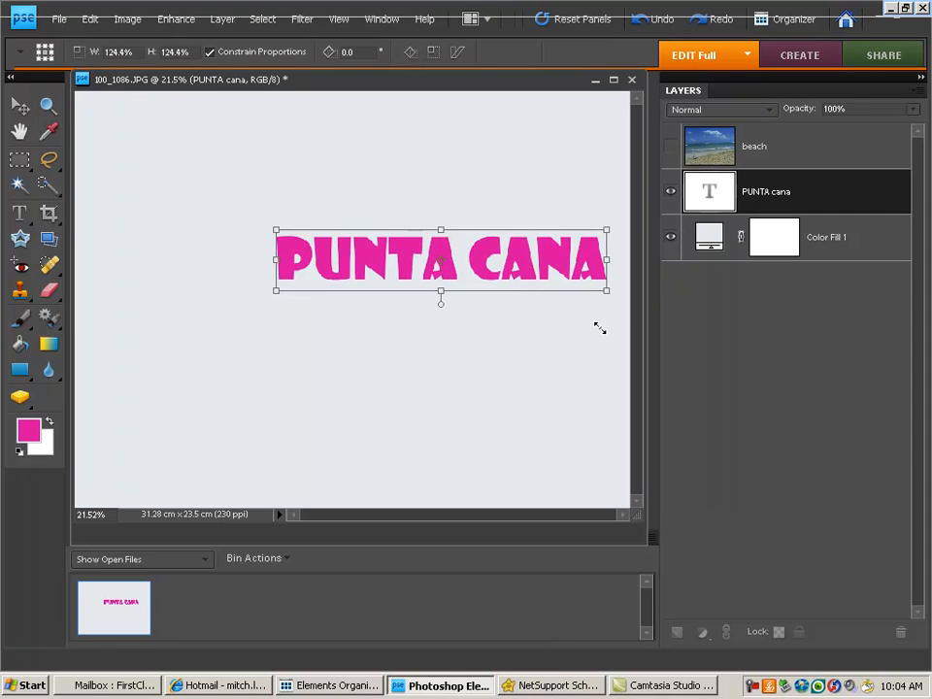
left_click_drag(275, 231, 249, 161)
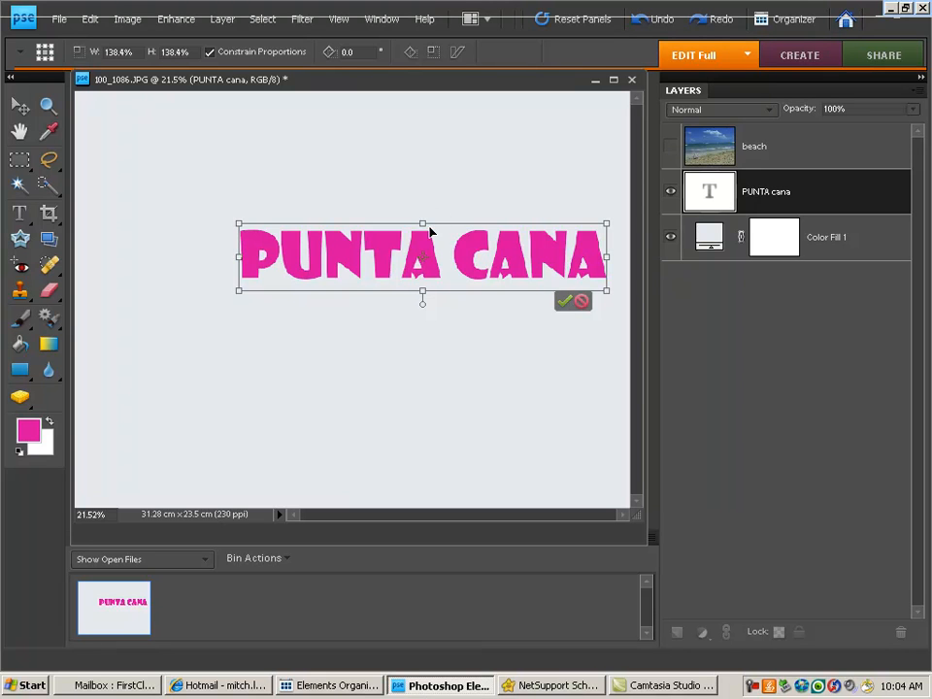
left_click_drag(422, 224, 430, 179)
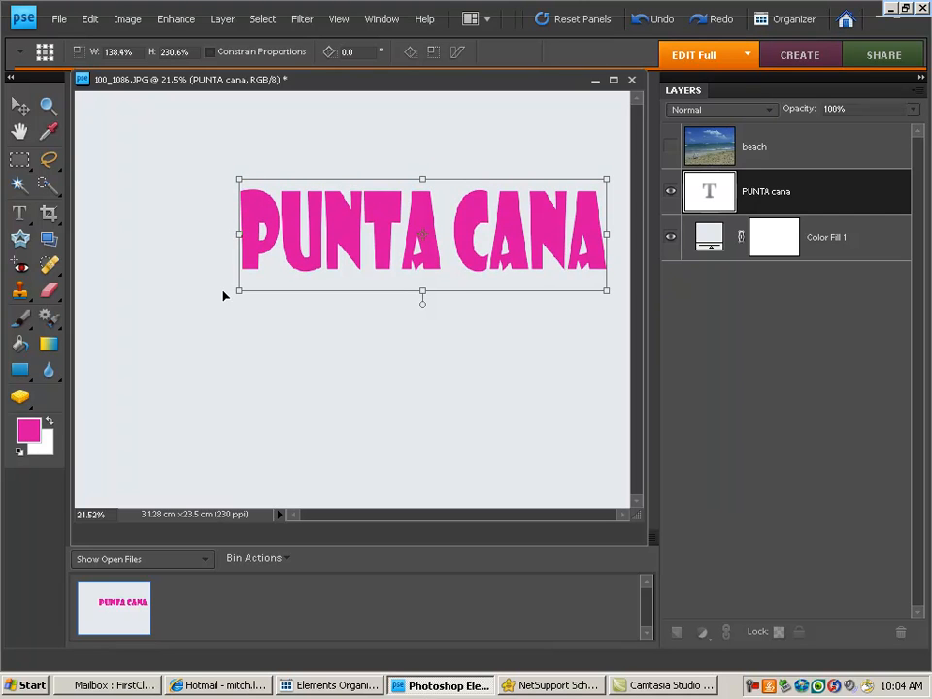
Step: Rotate the PUNTA CANA text to about -0.5 degrees and apply the transformation
mouse_move(236, 295)
left_mouse_down()
mouse_move(202, 297)
mouse_move(218, 298)
left_mouse_up()
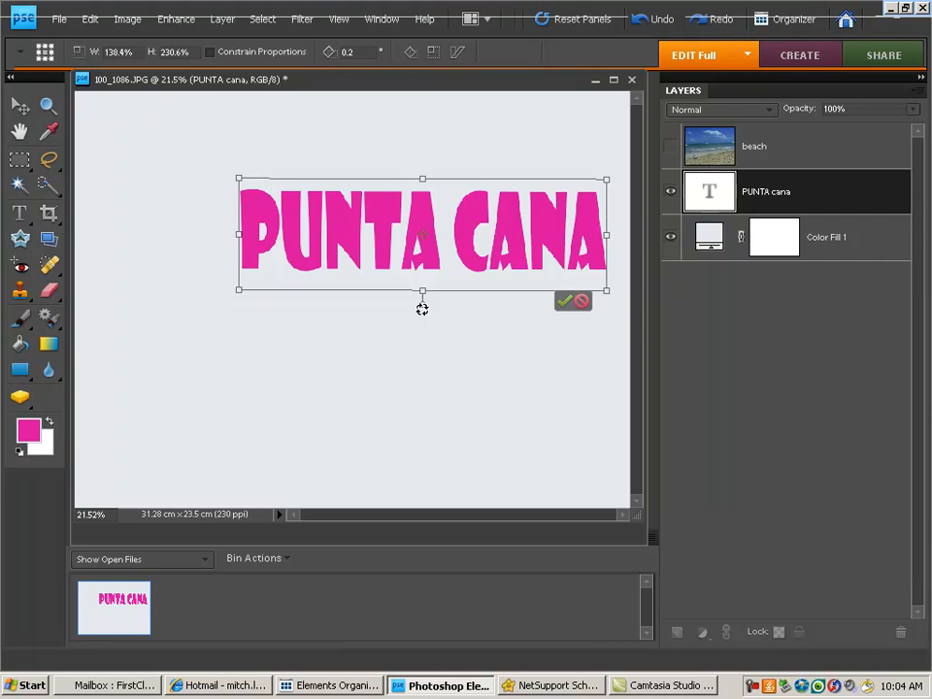
left_click_drag(423, 308, 421, 305)
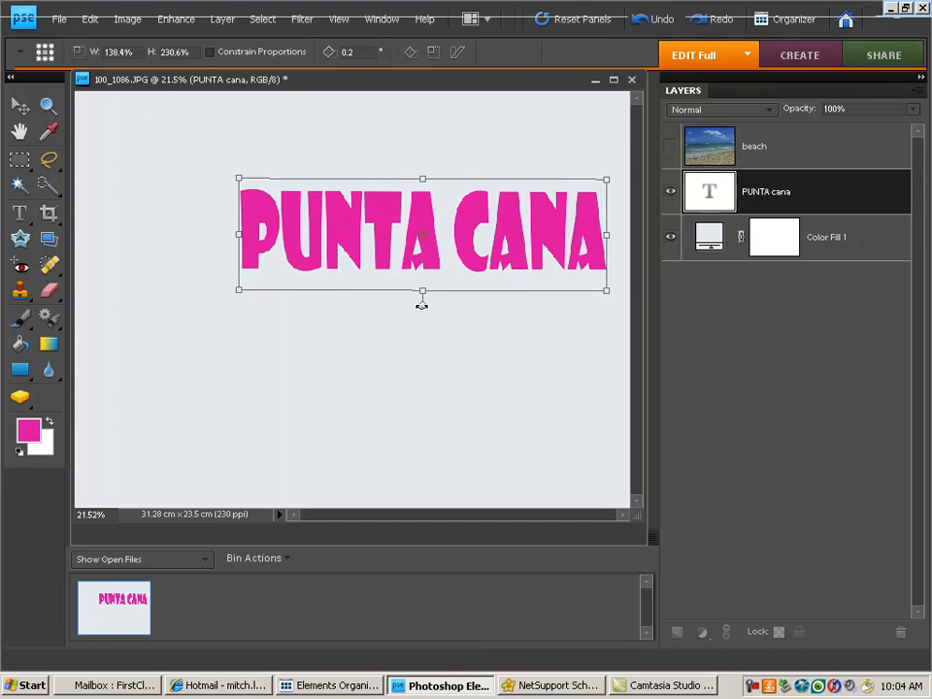
left_click_drag(422, 305, 422, 307)
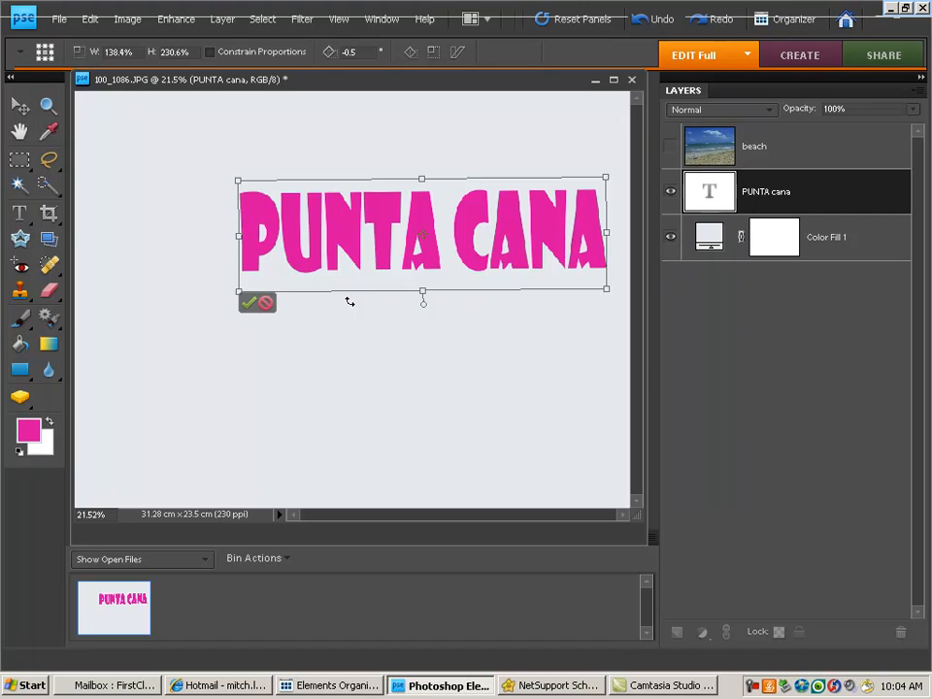
left_click(246, 304)
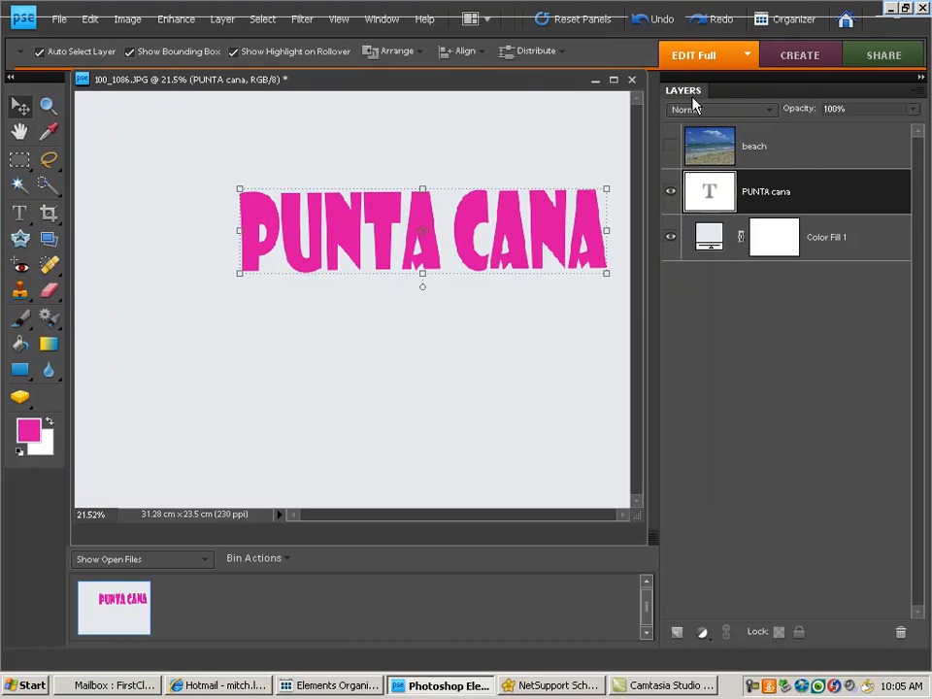
Step: Move the PUNTA CANA text down to the sand area, compare it with the photo, and undo the accidental shift of the beach layer
left_click(670, 148)
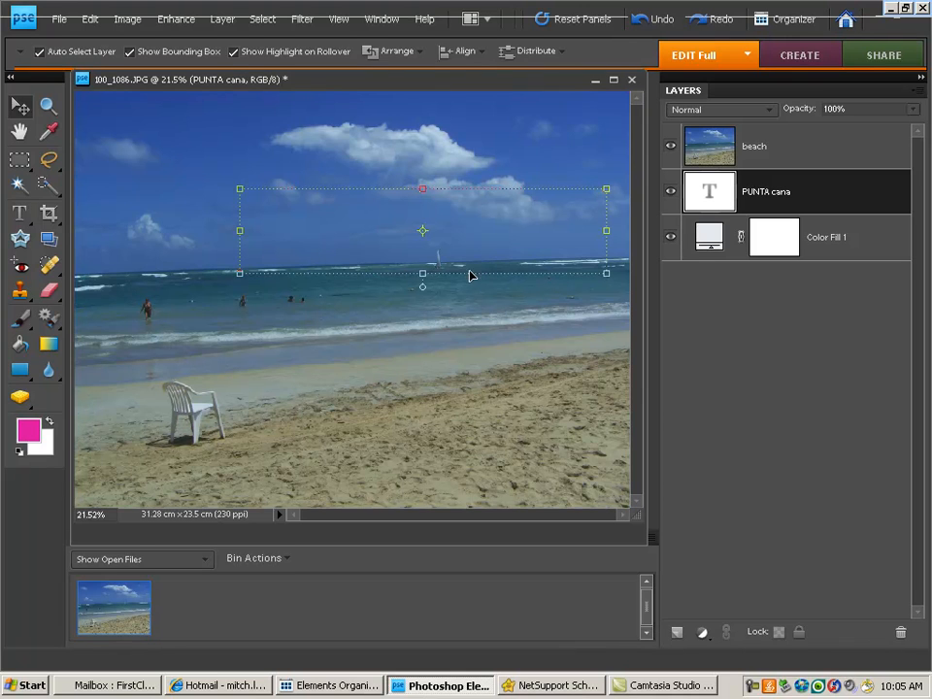
left_click(670, 146)
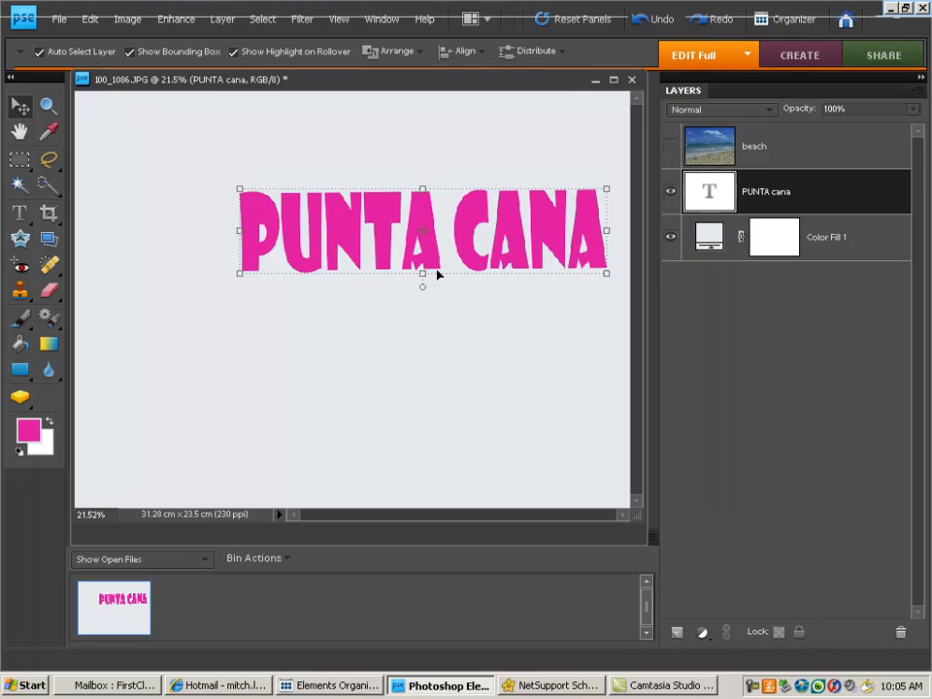
left_click_drag(437, 274, 449, 427)
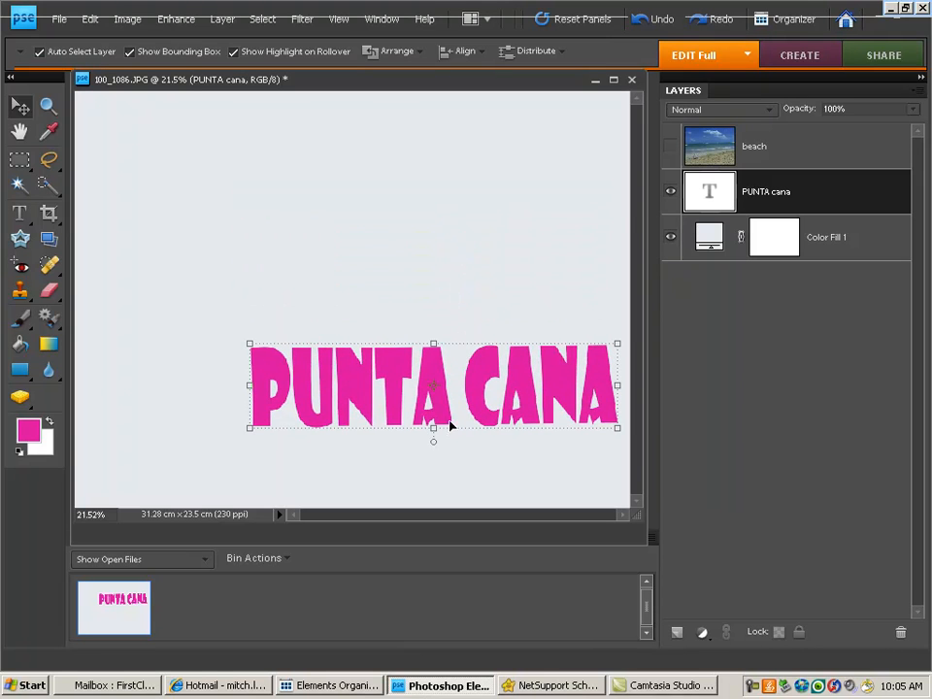
left_click(669, 148)
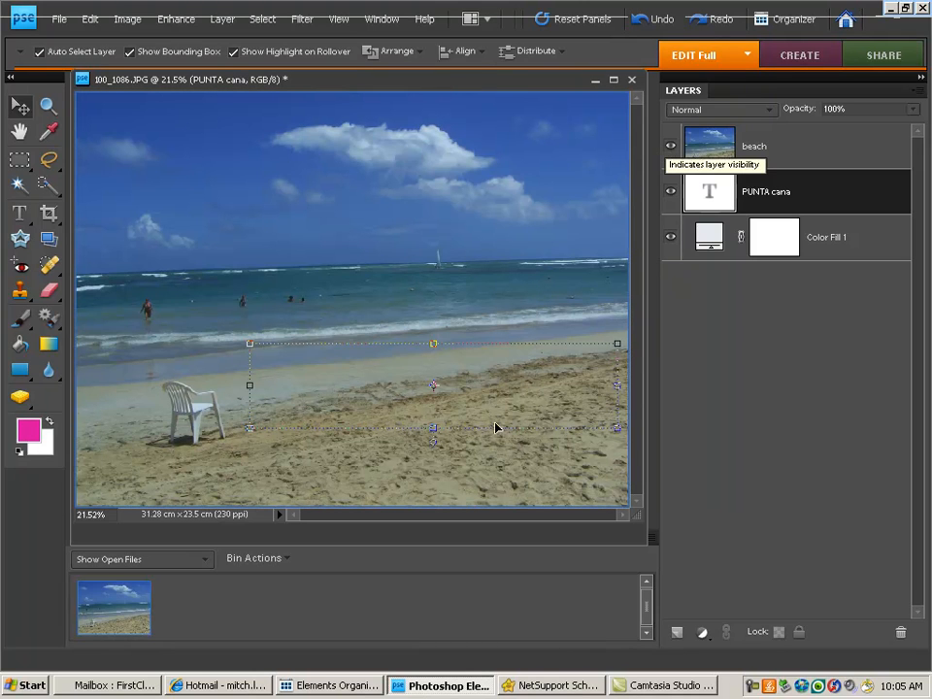
left_click_drag(497, 431, 484, 402)
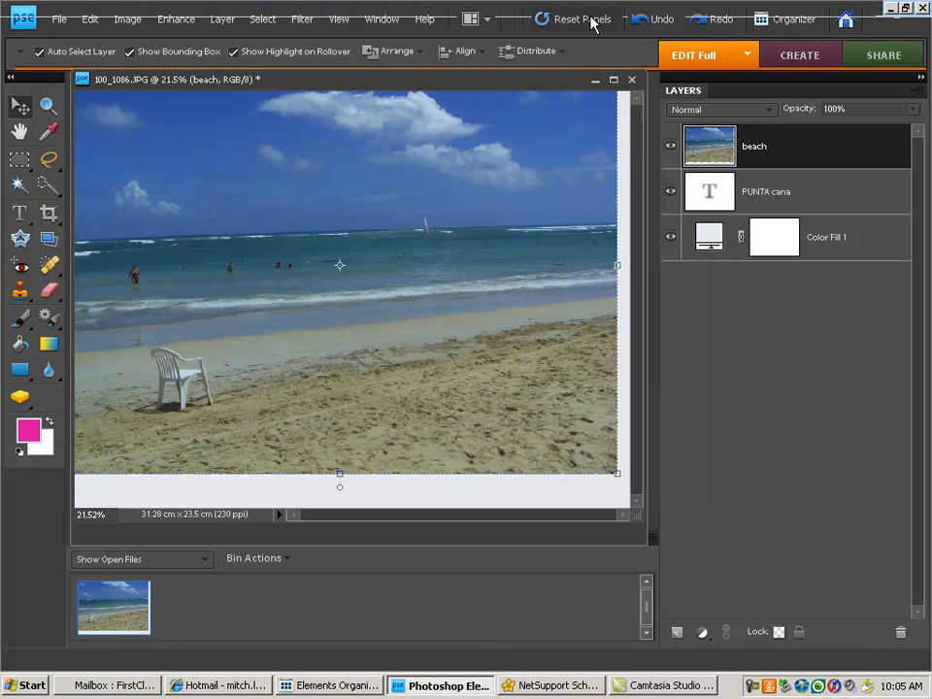
left_click(636, 21)
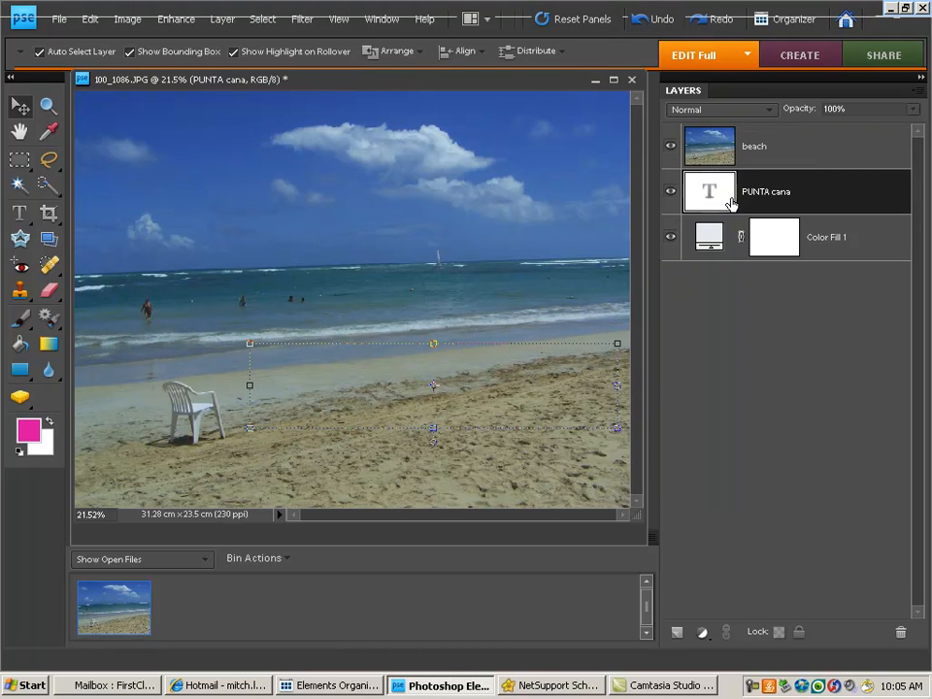
Step: Hide the beach layer to reposition the PUNTA CANA text over the sea and shoreline, and show the layer again
left_click(671, 146)
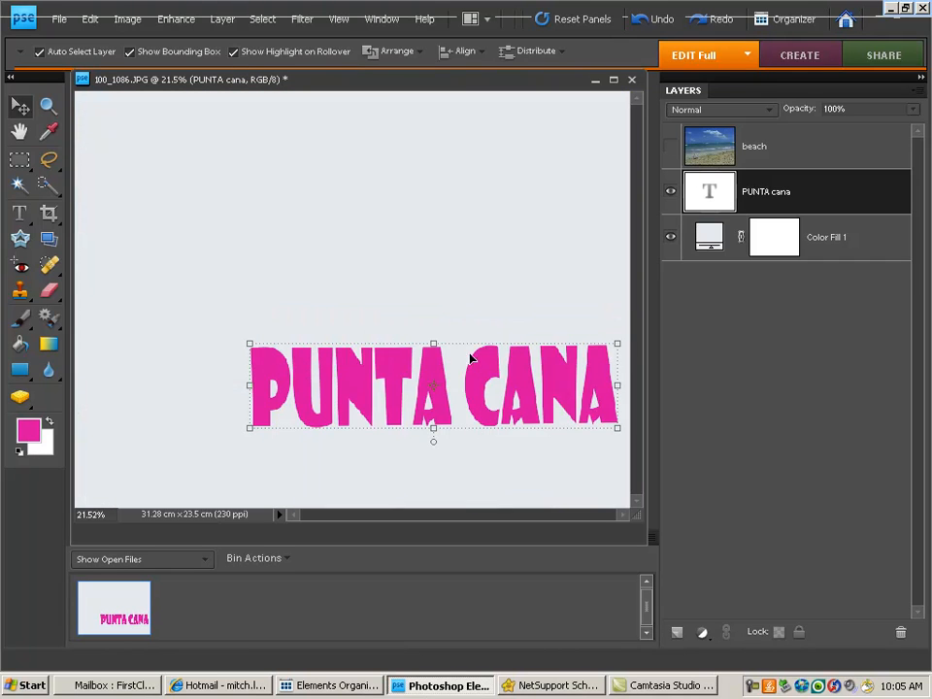
left_click_drag(476, 379, 440, 301)
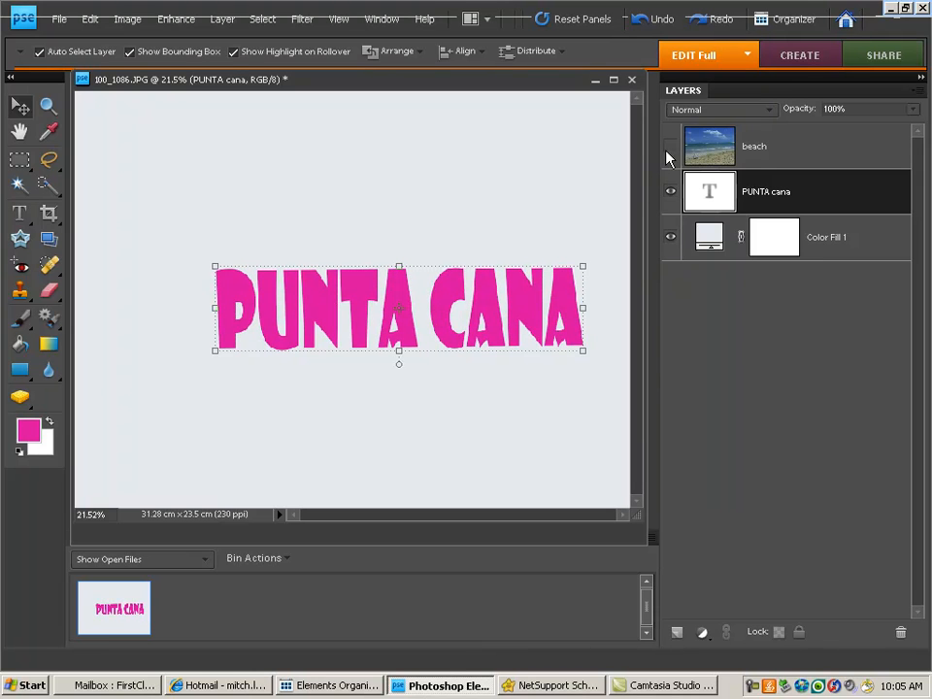
left_click(667, 156)
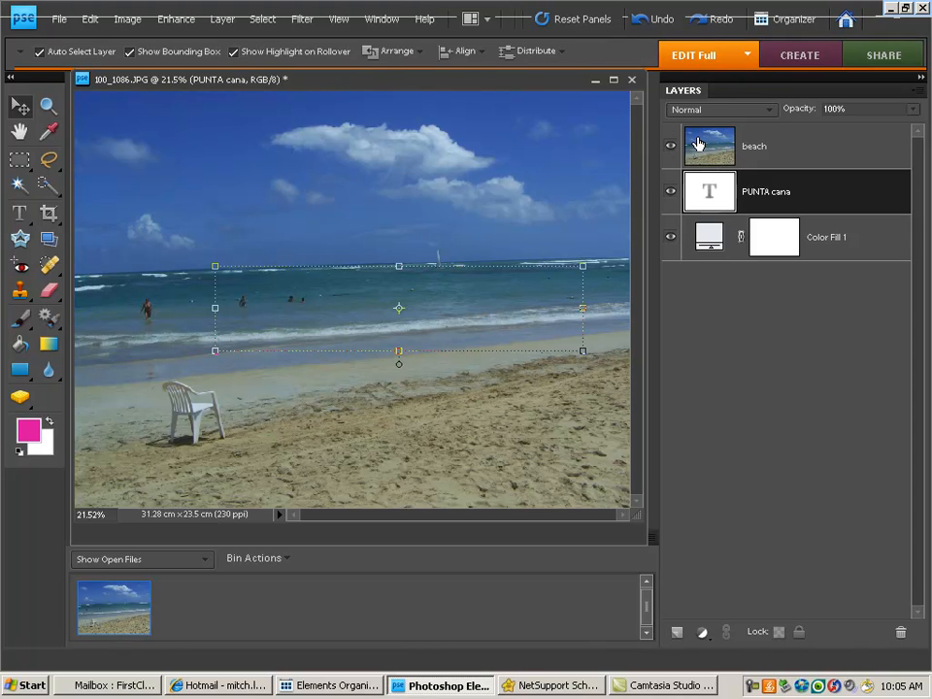
Step: Clip the beach layer to the PUNTA CANA text layer so the photo fills the letters
left_click(818, 153)
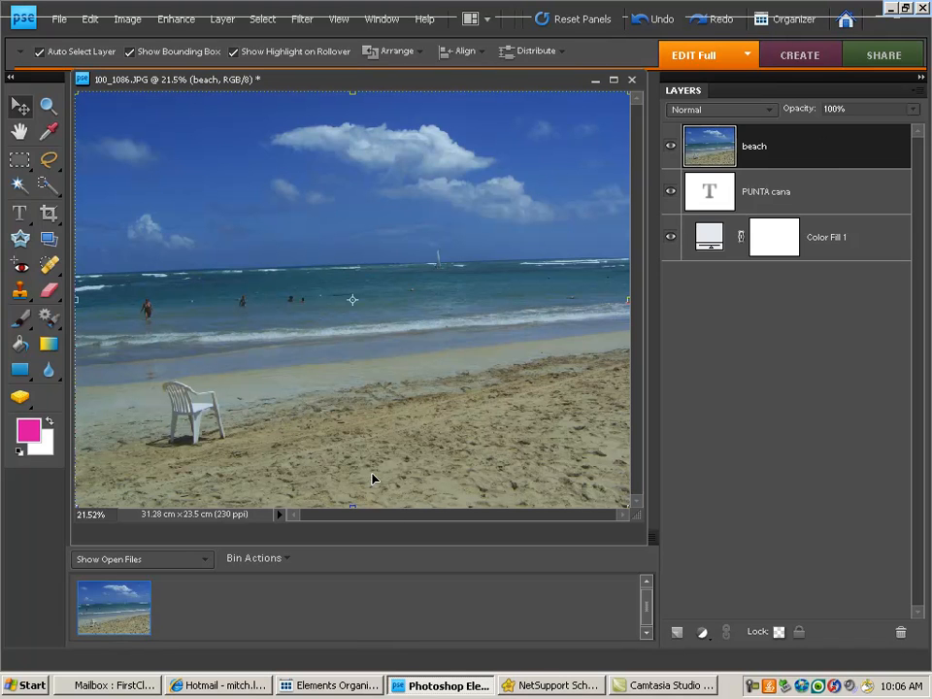
key("ctrl+g")
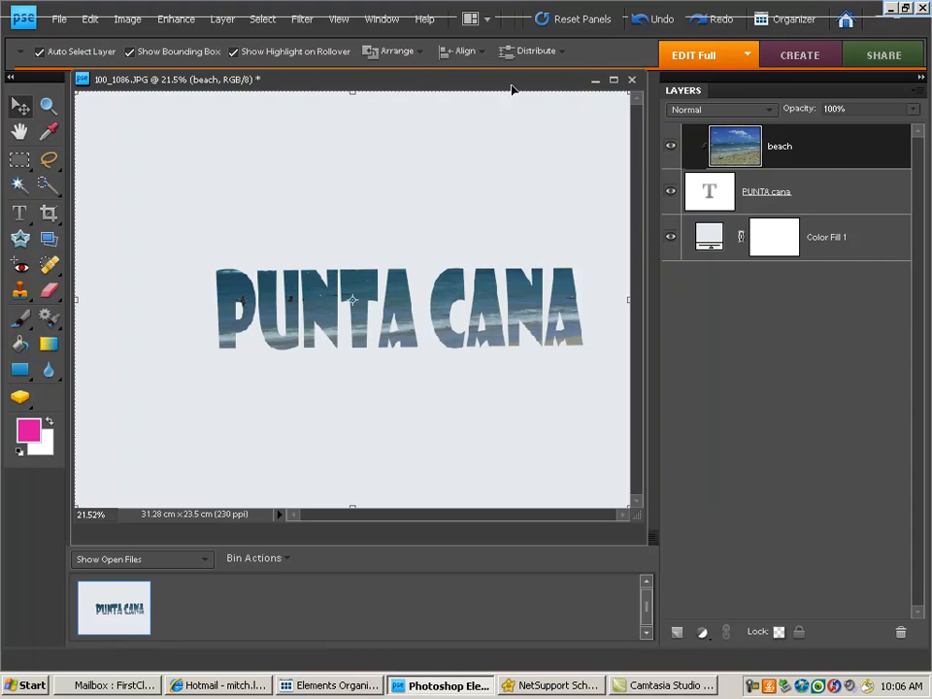
Step: Crop the image tightly around the PUNTA CANA lettering
left_click(48, 213)
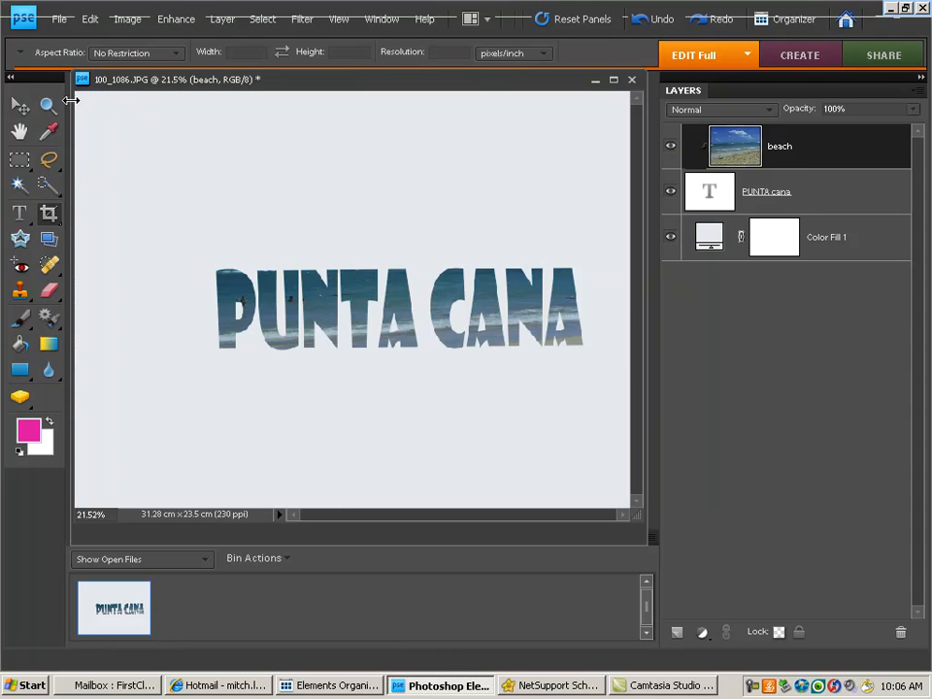
left_click_drag(215, 265, 589, 354)
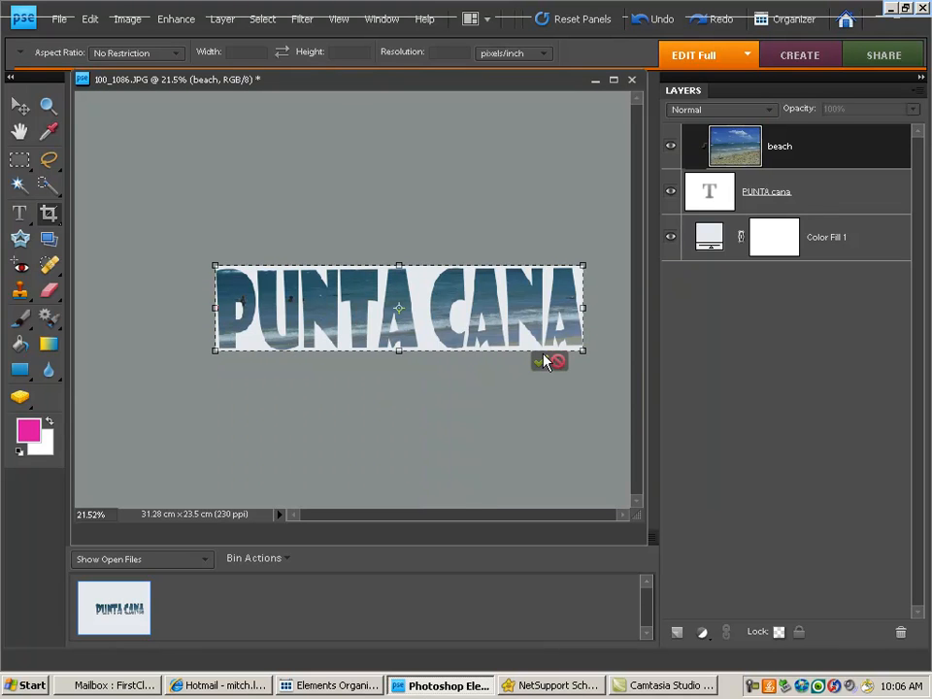
left_click(539, 361)
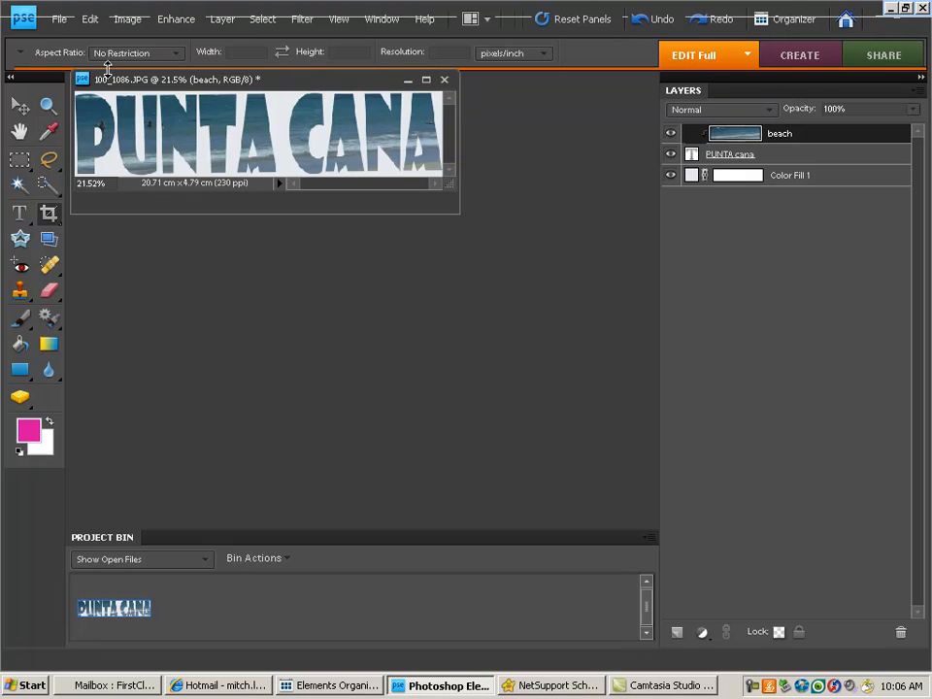
Step: Open the Save As dialog for the cropped PUNTA CANA image
left_click(60, 20)
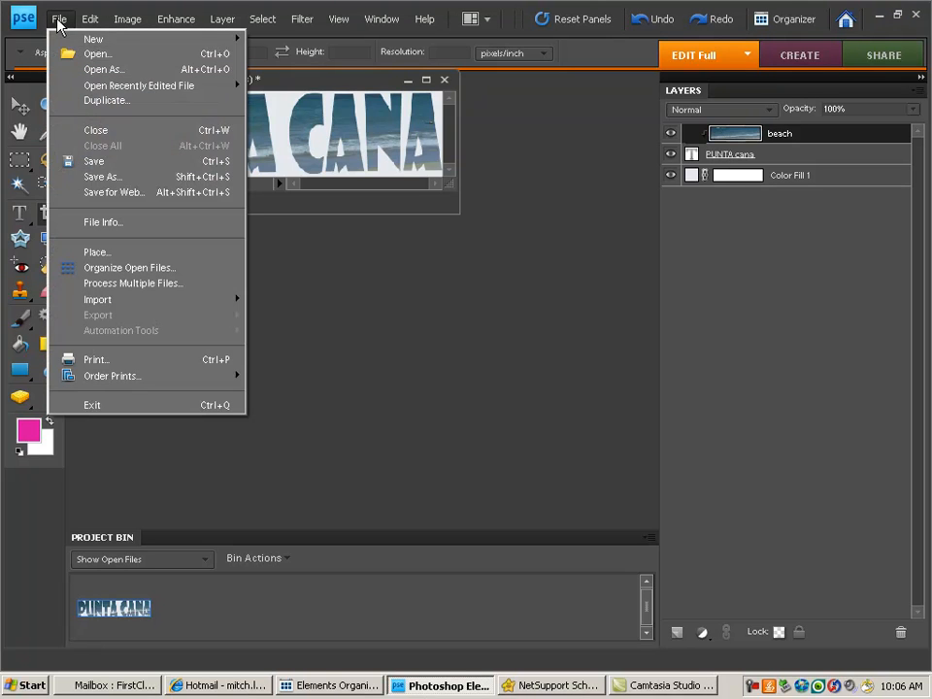
left_click(115, 179)
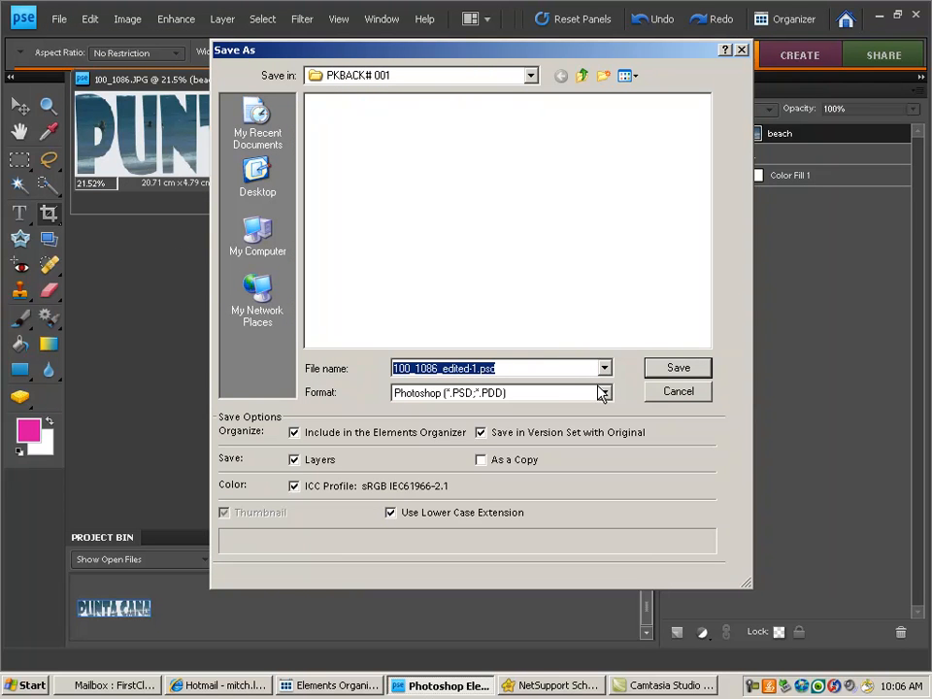